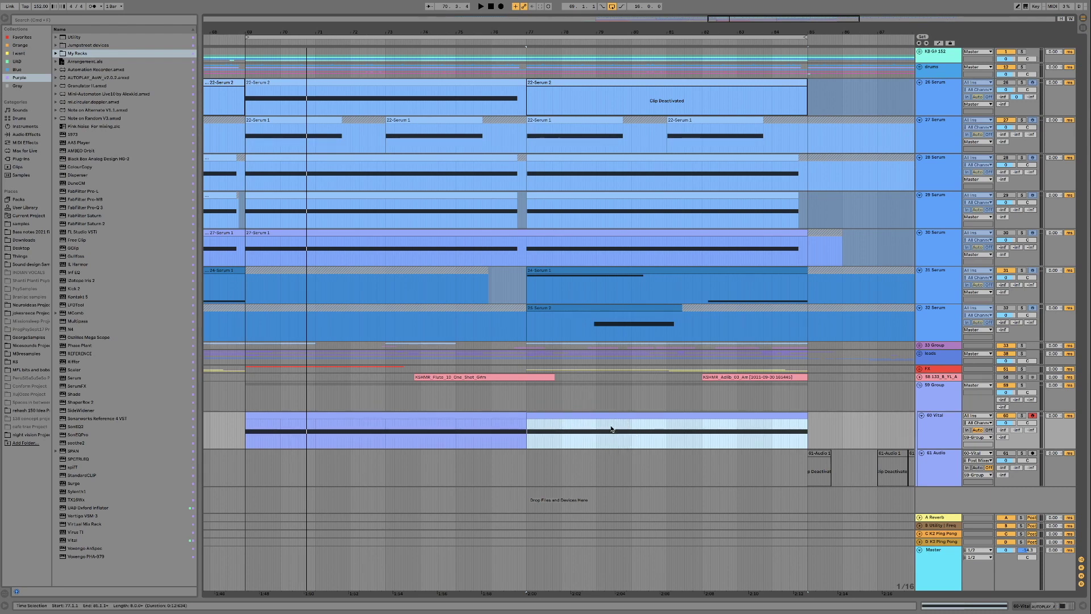
# Play the arrangement and solo the 59 Group track to listen to its Vital part alone
pyautogui.press('space')
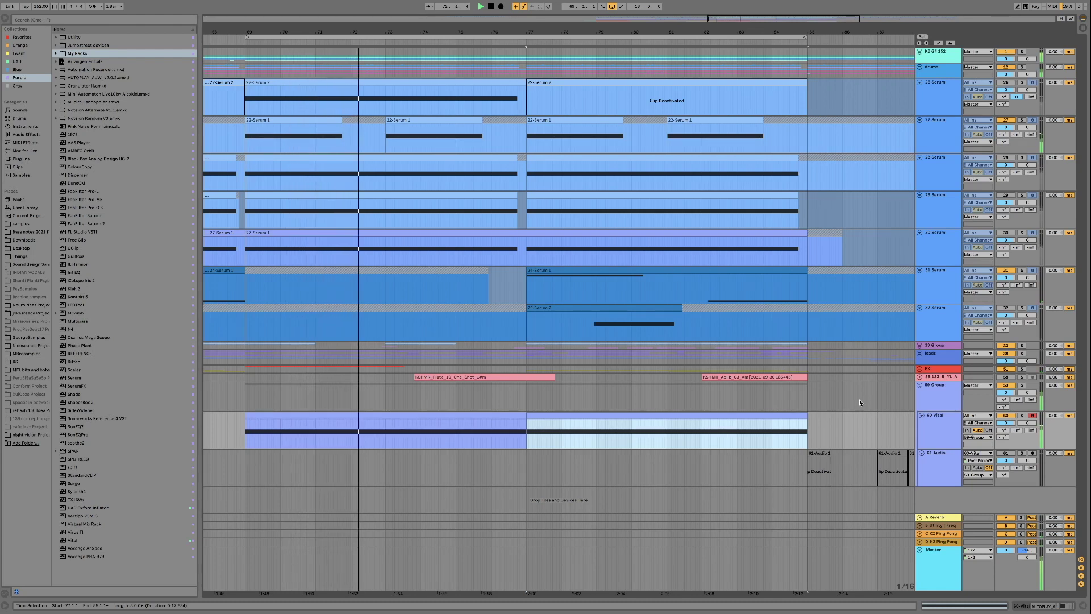
pyautogui.click(1021, 385)
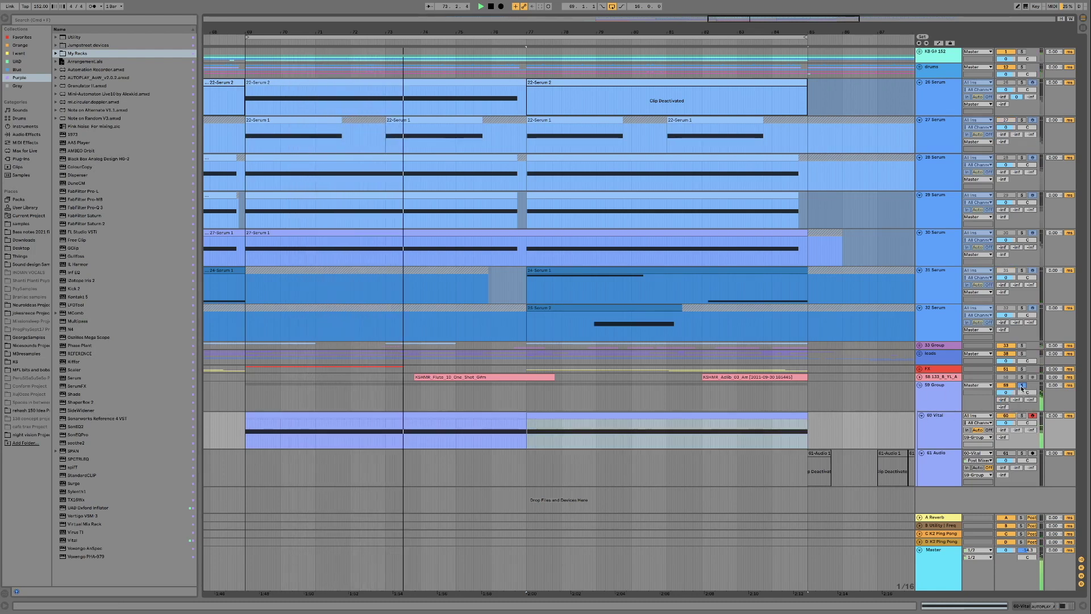
pyautogui.click(792, 398)
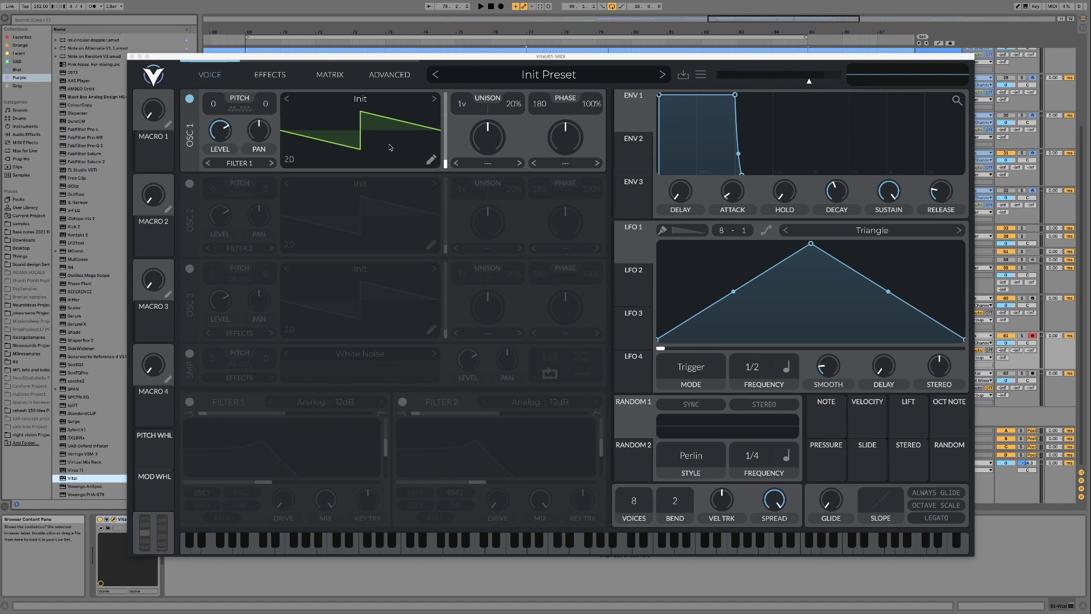
# Open oscillator 1's wavetable editor and add a Frequency Filter modifier to the Wave Source
pyautogui.click(431, 161)
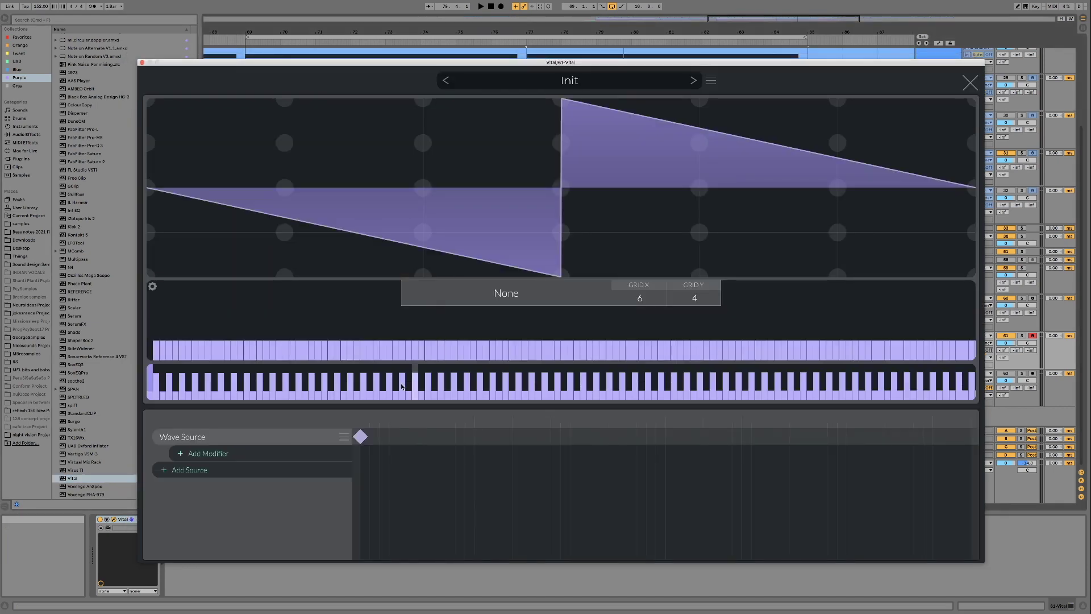
pyautogui.click(217, 455)
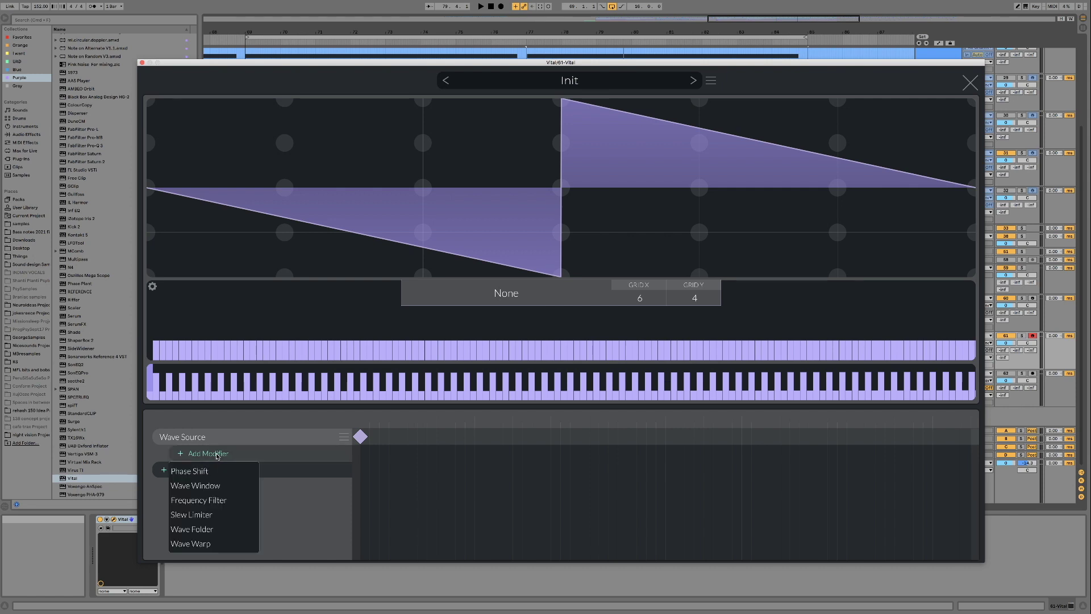
pyautogui.click(207, 504)
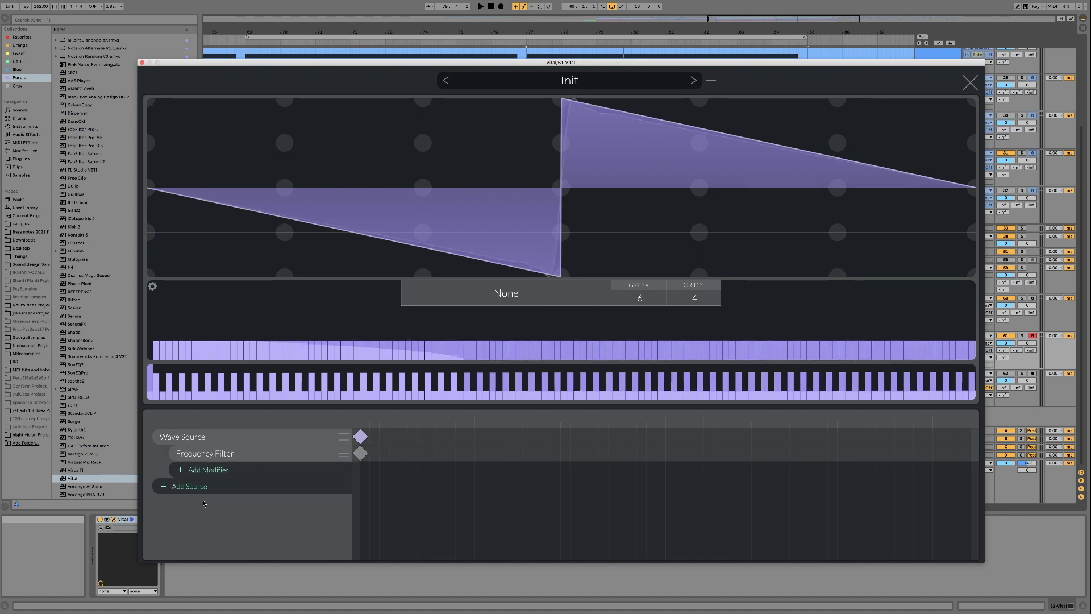
# Set the Frequency Filter's first keyframe to Band Pass style with shape 0 and cutoff 0
pyautogui.click(361, 454)
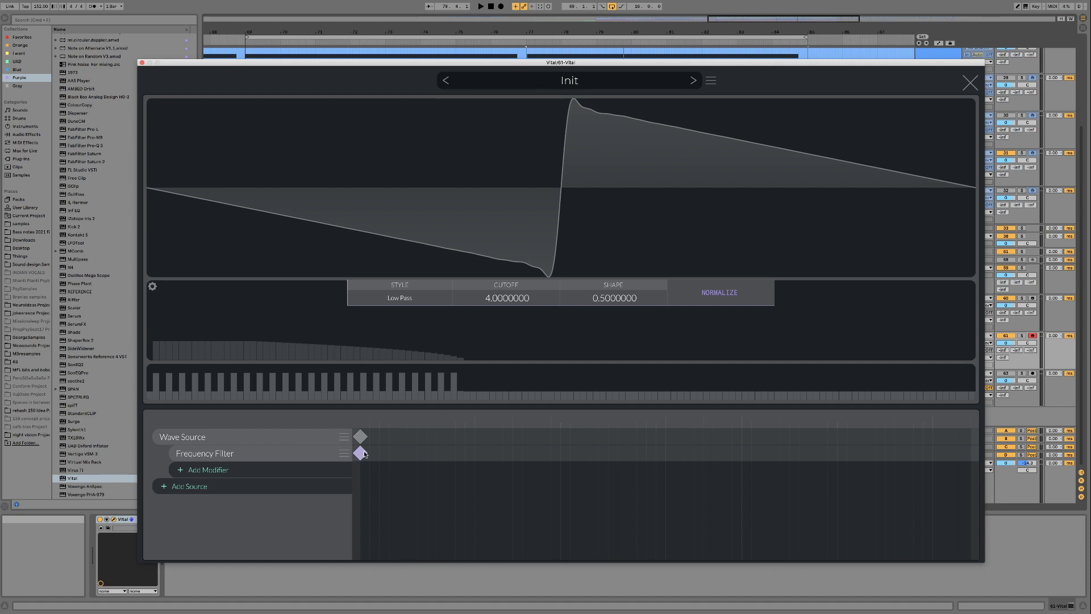
pyautogui.click(408, 298)
pyautogui.click(374, 334)
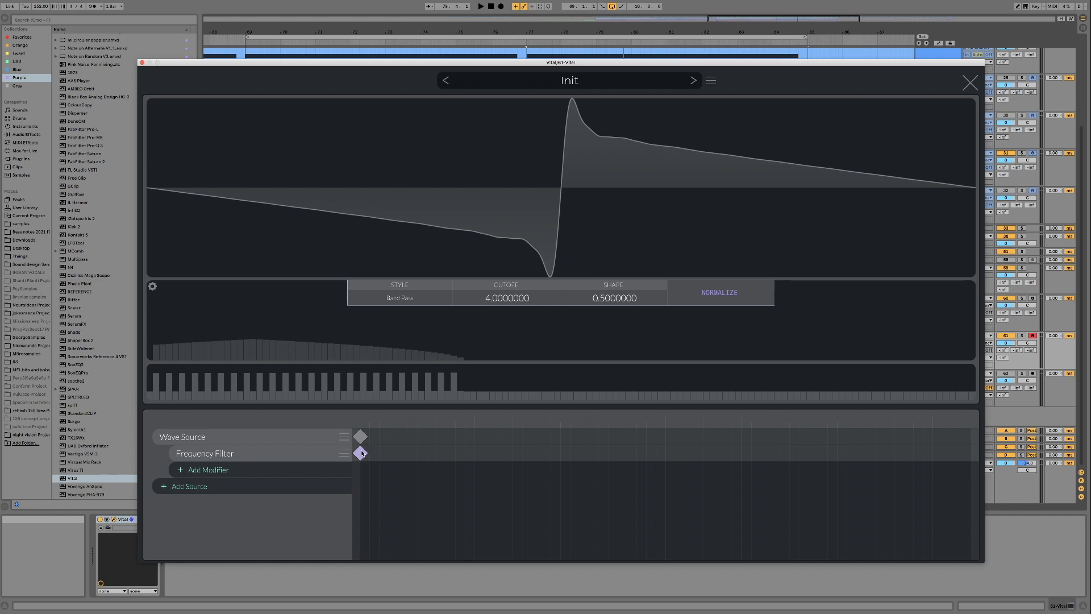
pyautogui.moveTo(627, 296); pyautogui.dragTo(607, 308)
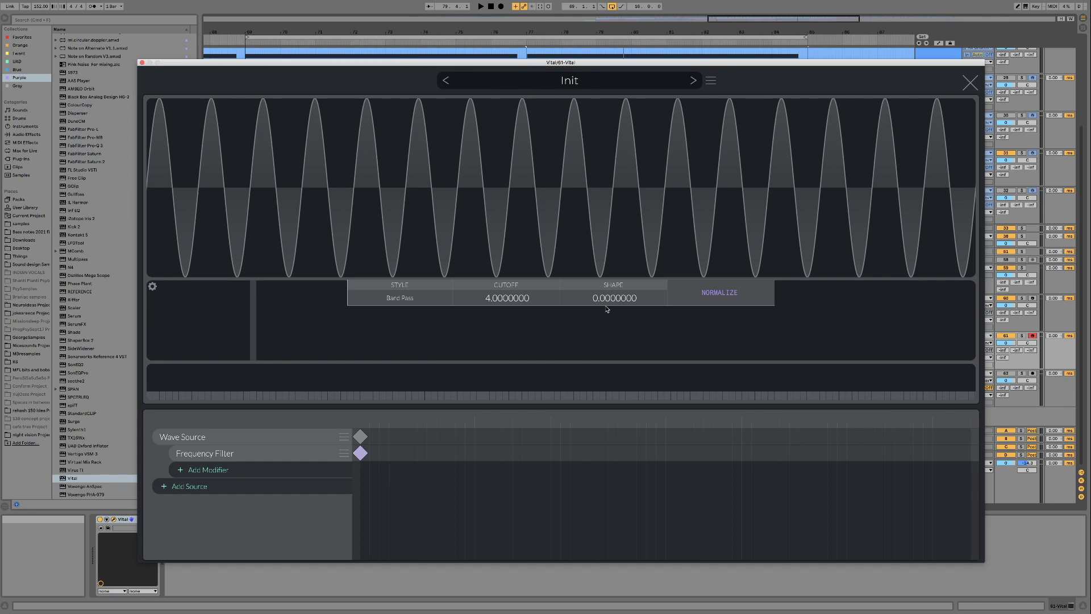
pyautogui.moveTo(498, 312); pyautogui.dragTo(482, 452)
# Add a second Frequency Filter keyframe at the end of the wavetable timeline and raise its cutoff to 10
pyautogui.click(598, 453)
pyautogui.moveTo(600, 455); pyautogui.dragTo(973, 456)
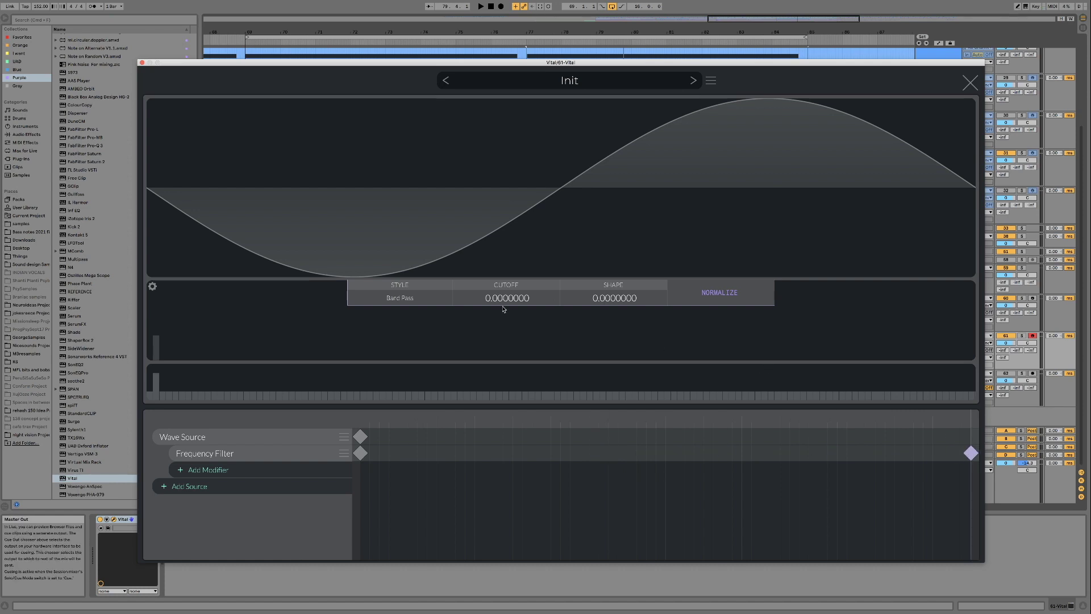
pyautogui.moveTo(492, 300); pyautogui.dragTo(626, 267)
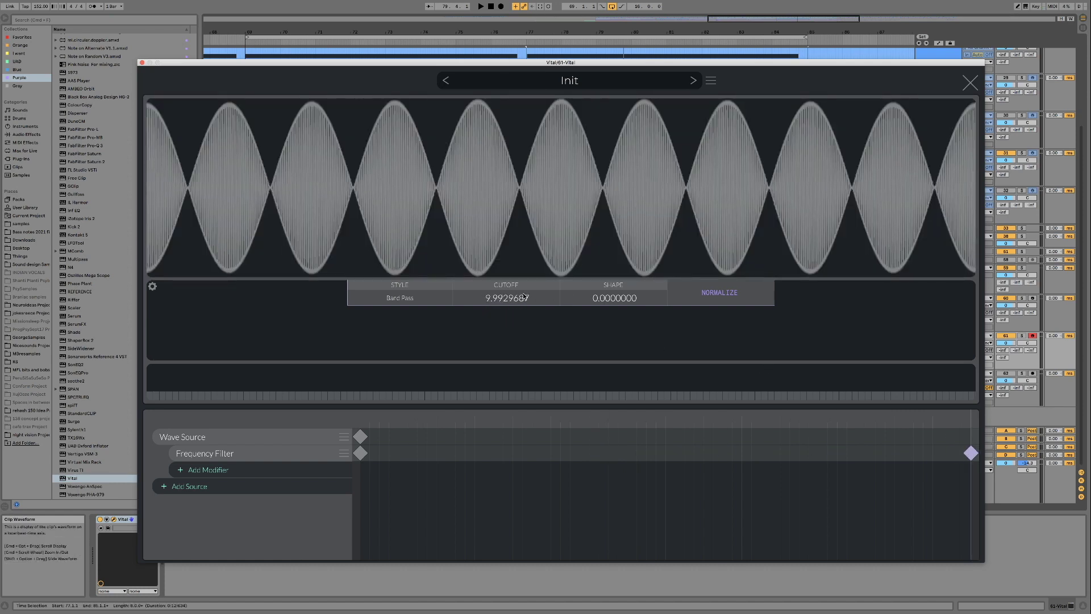
pyautogui.moveTo(536, 295); pyautogui.dragTo(537, 287)
# Set the end keyframe's shape to 0.5, reduce it to about 0.245, and leave the wavetable editor
pyautogui.rightClick(618, 300)
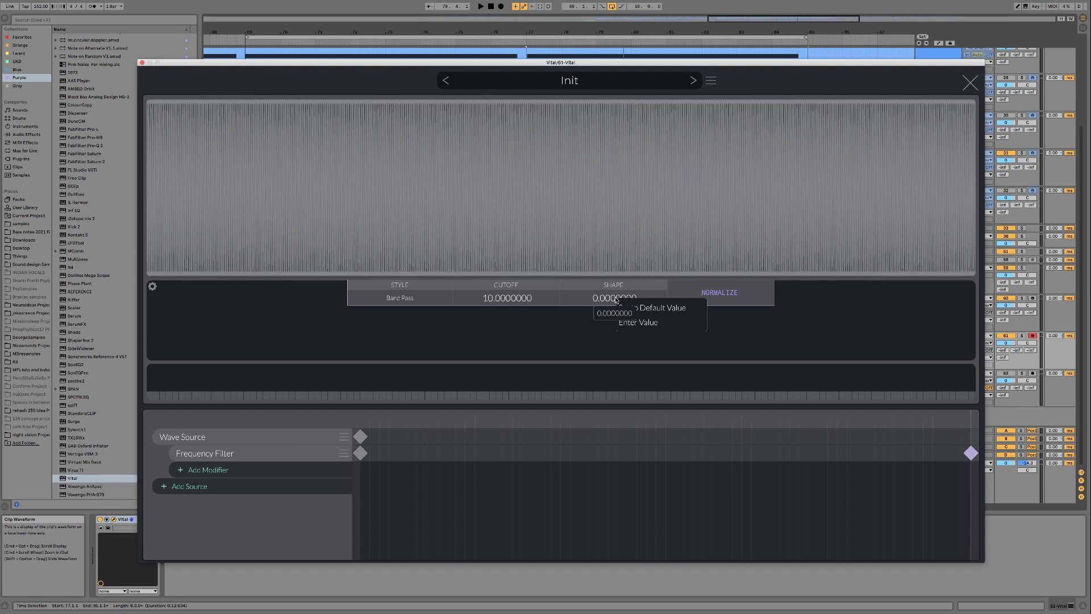
pyautogui.click(649, 322)
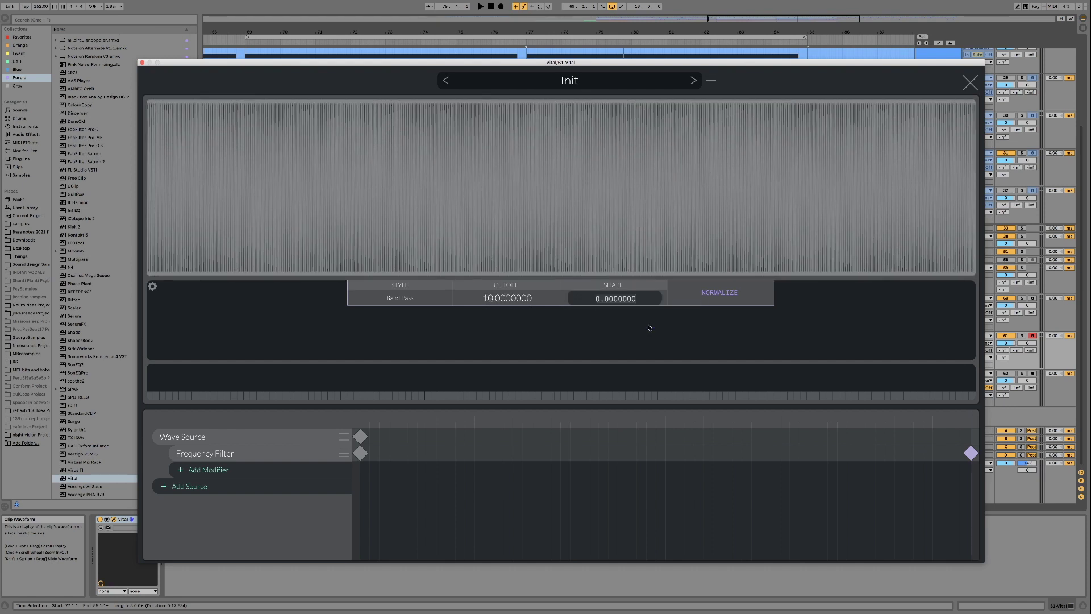
pyautogui.write('0.5')
pyautogui.press('Return')
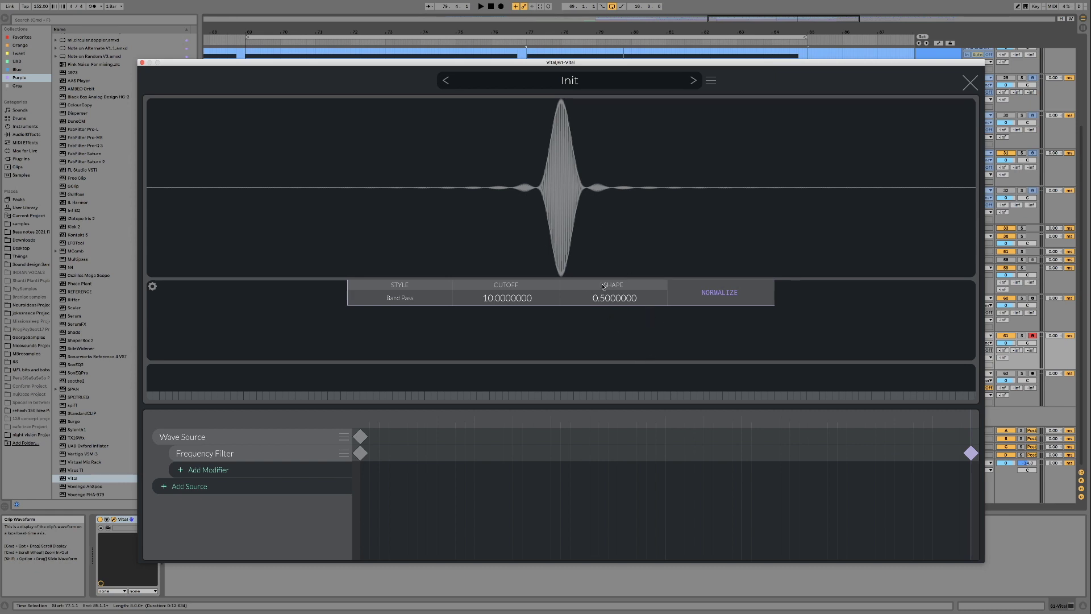
pyautogui.moveTo(606, 305); pyautogui.dragTo(604, 312)
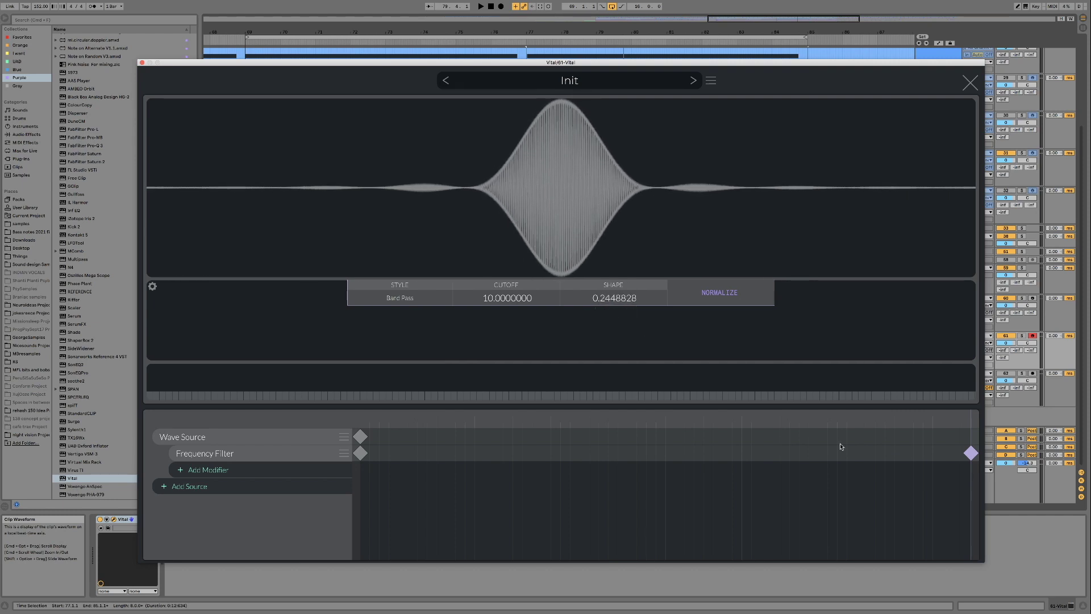
pyautogui.click(970, 84)
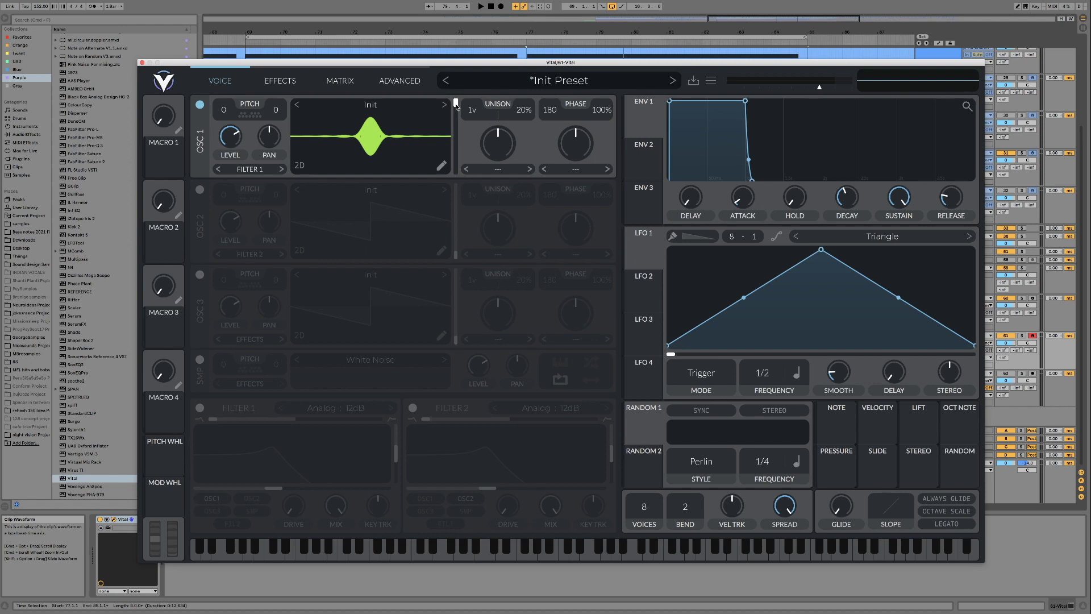
# Set oscillator 1's wavetable position to the first frame and assign Macro 1 to its pitch, amount 48, and its wavetable position
pyautogui.moveTo(462, 108); pyautogui.dragTo(455, 174)
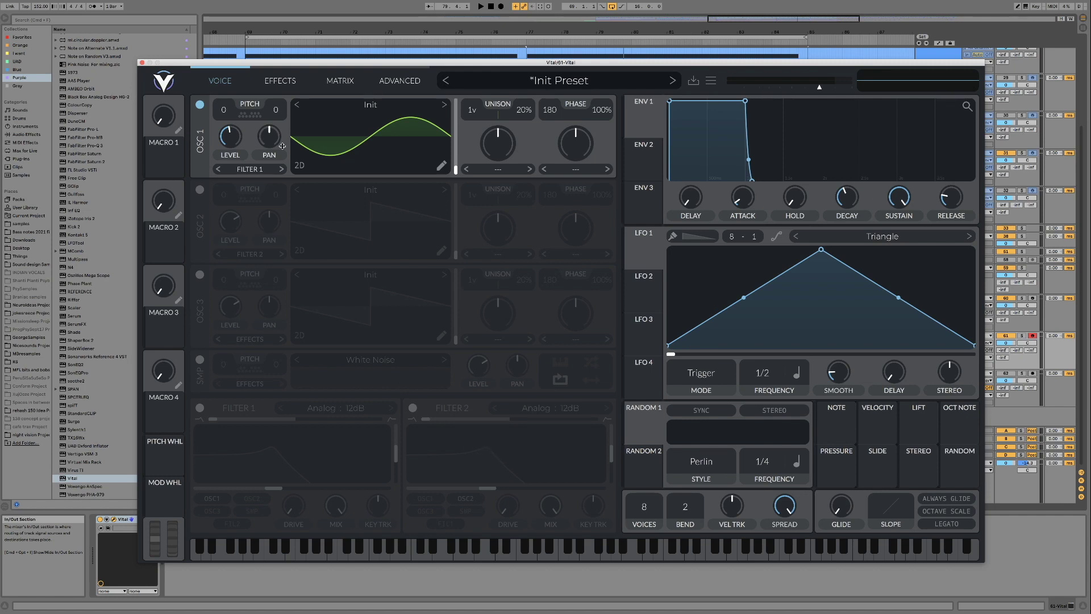
pyautogui.moveTo(164, 158); pyautogui.dragTo(225, 113)
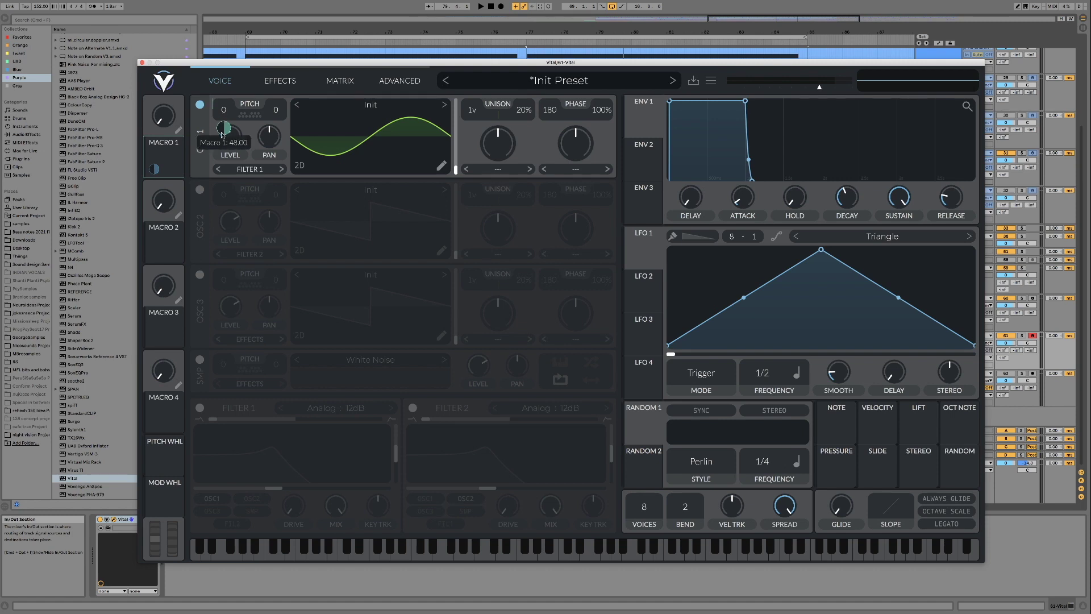
pyautogui.rightClick(224, 127)
pyautogui.click(248, 167)
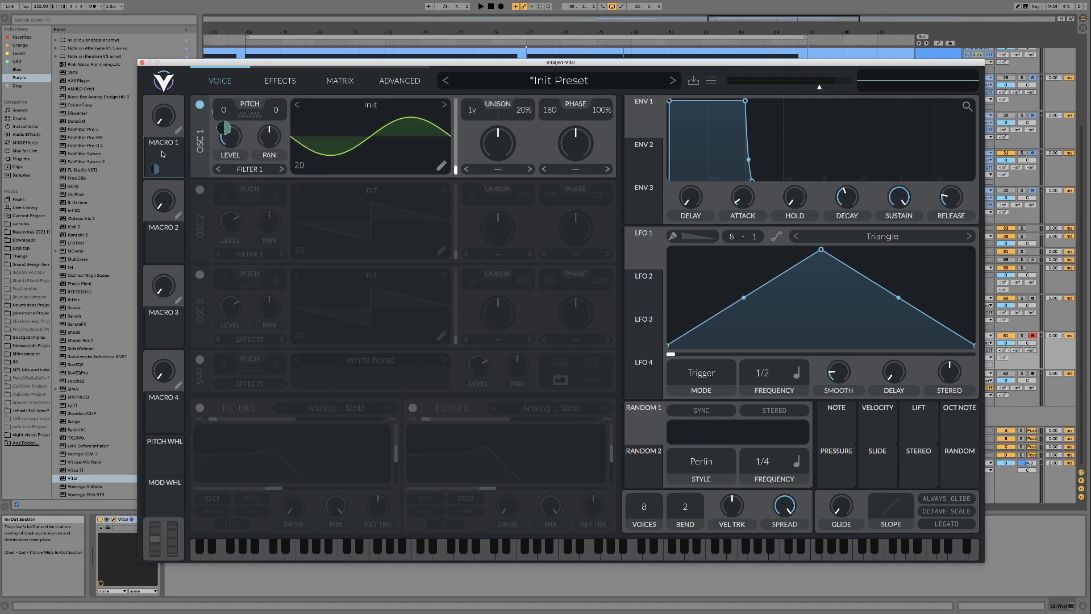
pyautogui.moveTo(154, 169); pyautogui.dragTo(455, 169)
# Move oscillator 1's wavetable position to the last frame and sweep Macro 1 to audition the combined modulation
pyautogui.moveTo(163, 119)
pyautogui.mouseDown()
pyautogui.moveTo(163, 87)
pyautogui.moveTo(159, 116)
pyautogui.mouseUp()
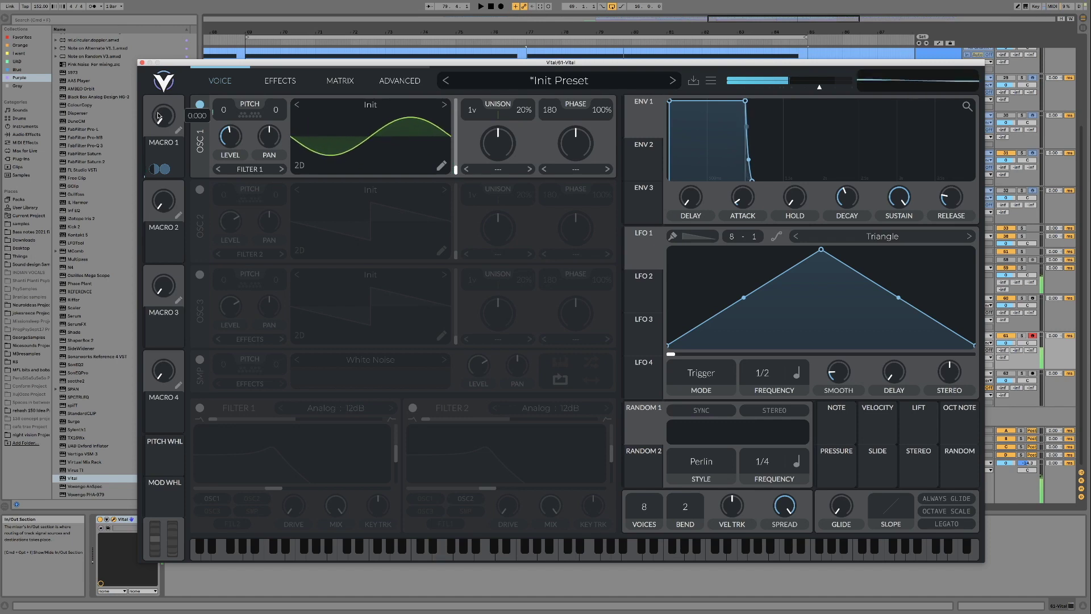
pyautogui.moveTo(457, 170); pyautogui.dragTo(459, 67)
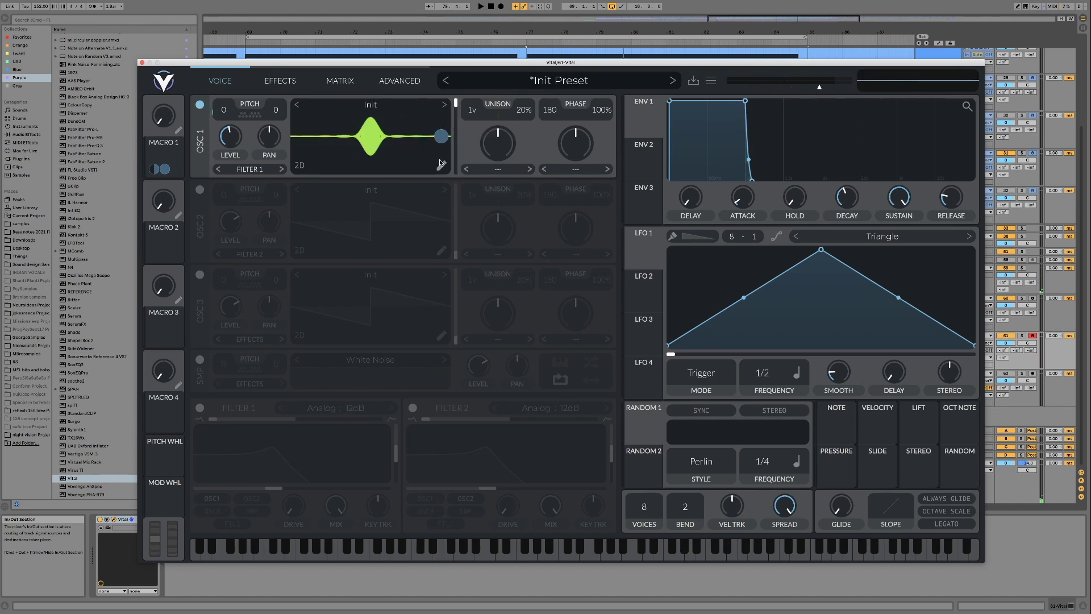
pyautogui.moveTo(163, 116)
pyautogui.mouseDown()
pyautogui.moveTo(165, 81)
pyautogui.moveTo(164, 131)
pyautogui.mouseUp()
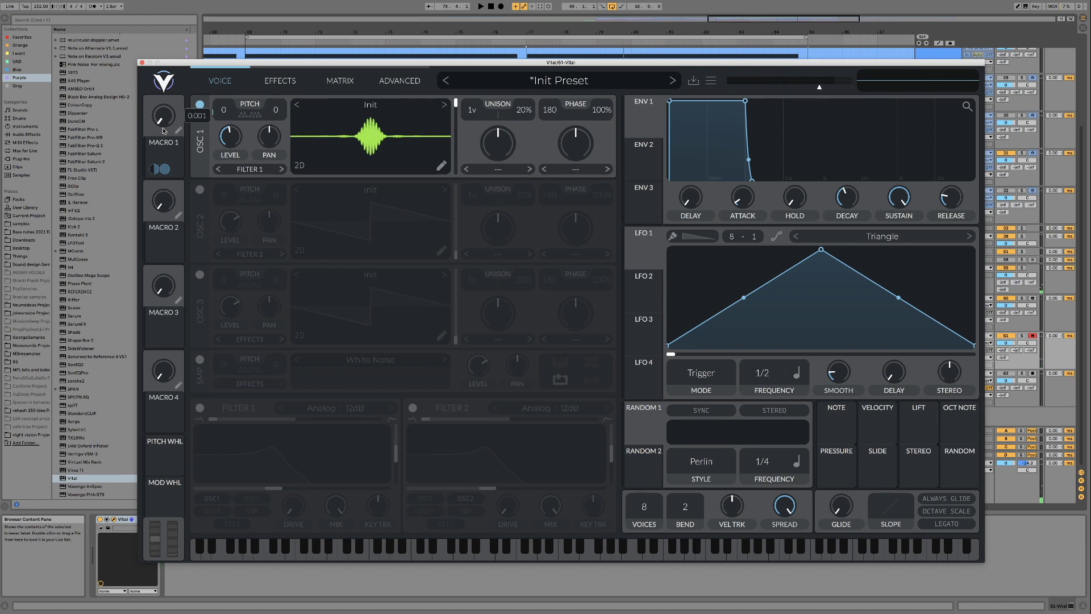
pyautogui.moveTo(166, 100); pyautogui.dragTo(175, 127)
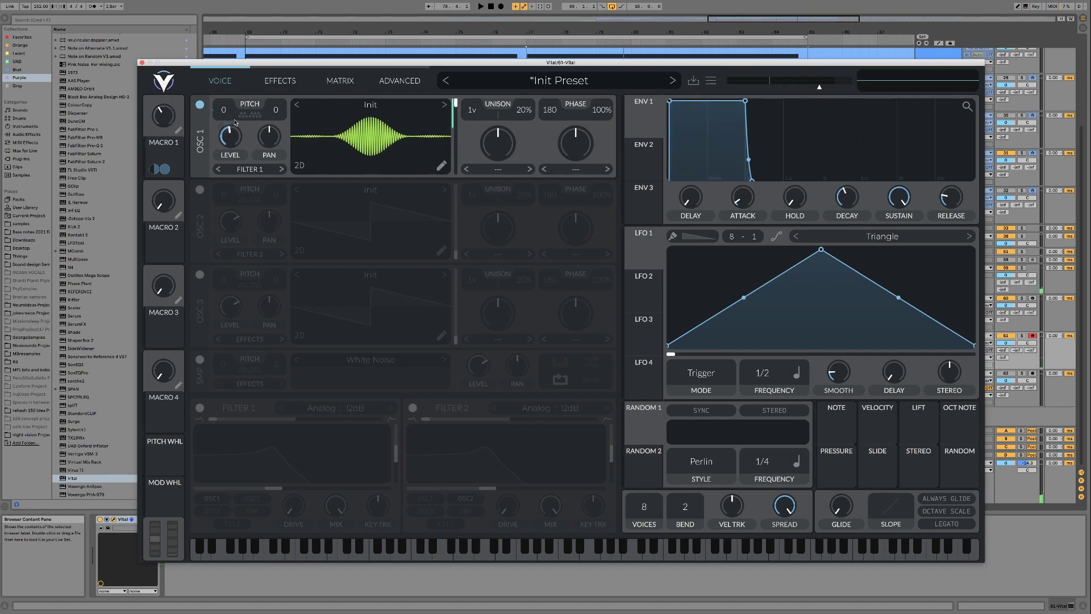
# Assign LFO 1 to modulate the Macro 1 knob
pyautogui.moveTo(227, 132)
pyautogui.moveTo(415, 65); pyautogui.dragTo(437, 74)
pyautogui.moveTo(185, 129); pyautogui.dragTo(185, 144)
pyautogui.moveTo(620, 236); pyautogui.dragTo(186, 131)
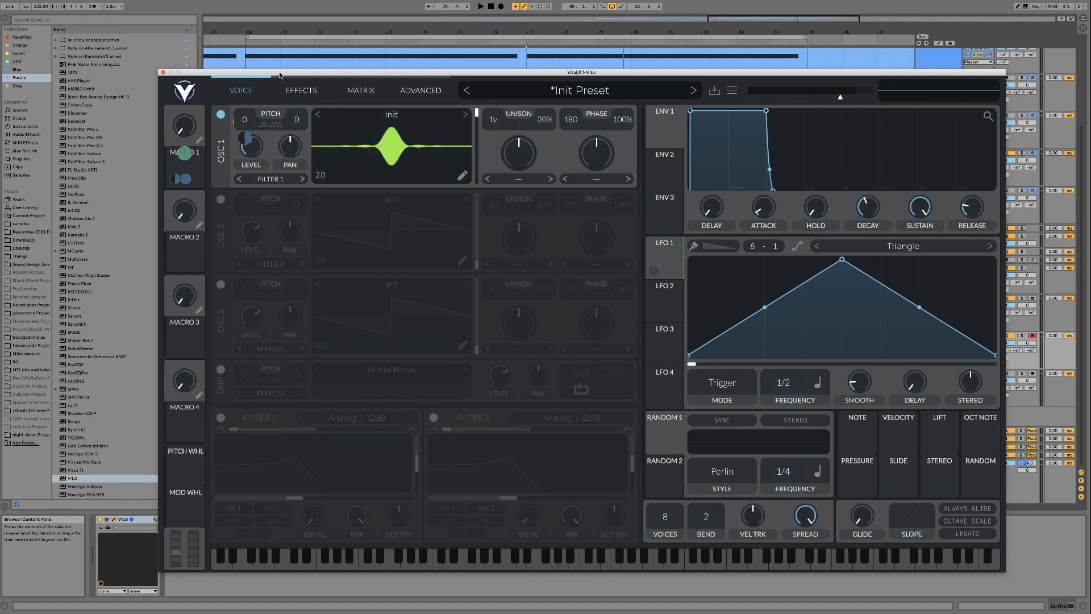
pyautogui.moveTo(280, 74); pyautogui.dragTo(256, 70)
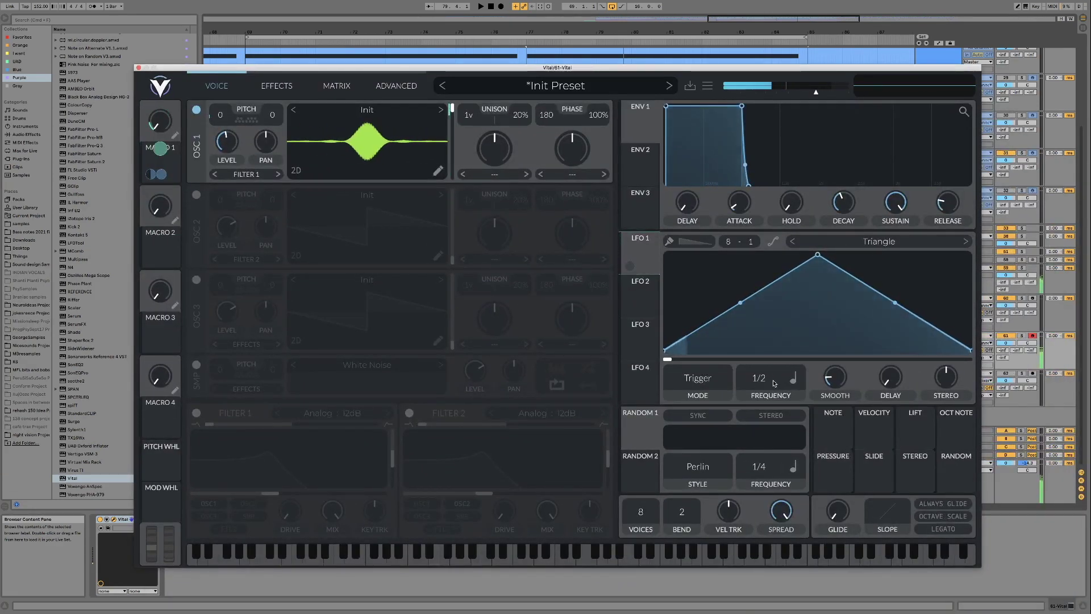
# Configure LFO 1 with a seconds-based frequency of about 0.480 secs, zero smoothing, and Sync mode
pyautogui.click(793, 378)
pyautogui.click(796, 394)
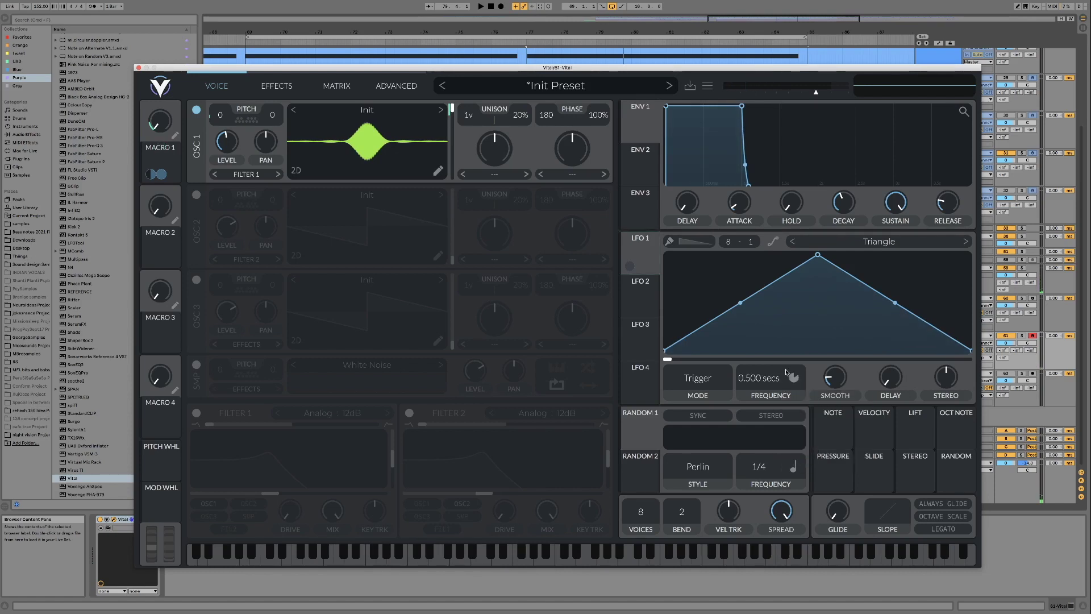
pyautogui.moveTo(834, 383); pyautogui.dragTo(834, 408)
pyautogui.moveTo(753, 384); pyautogui.dragTo(753, 384)
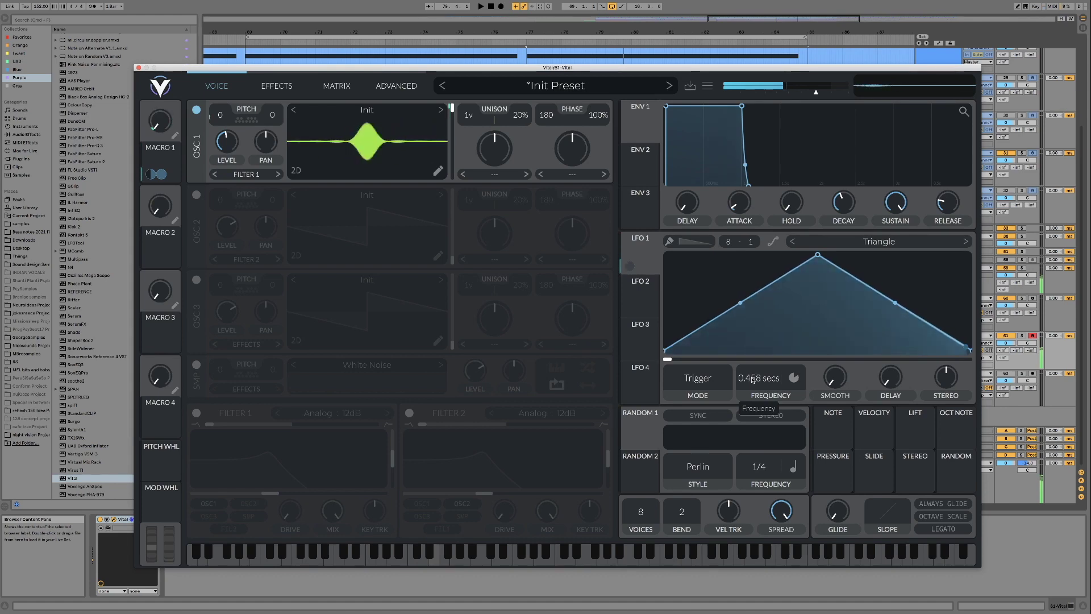
pyautogui.click(708, 384)
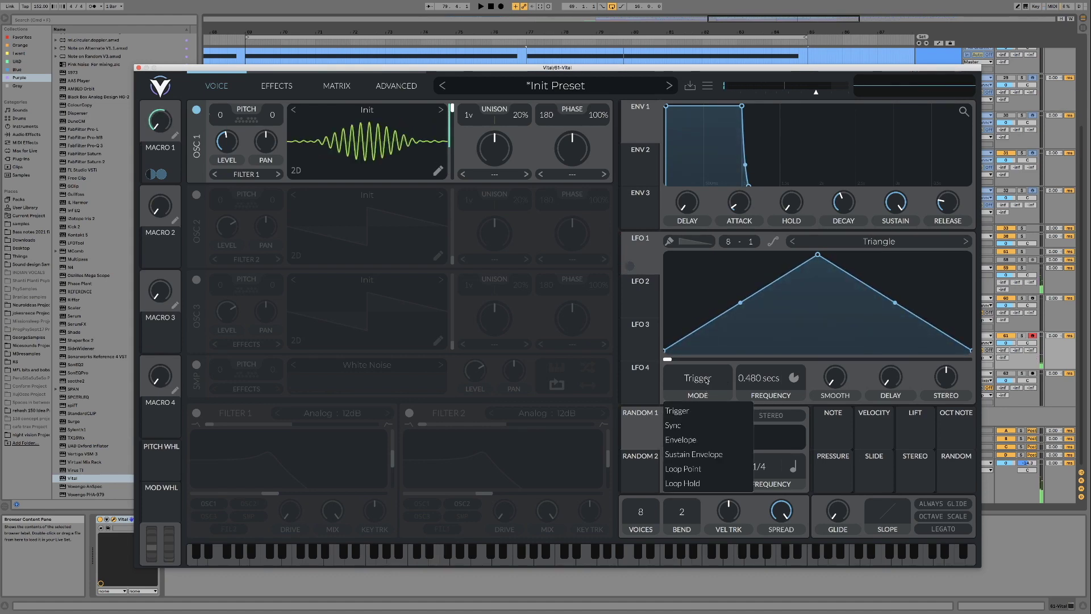
pyautogui.click(693, 424)
# Load the AUTOPLAY_AoW_v2.0.3 MIDI device ahead of Vital on the track and move the synth window clear of the device chain
pyautogui.moveTo(520, 68); pyautogui.dragTo(560, 64)
pyautogui.scroll(2, 120, 89)
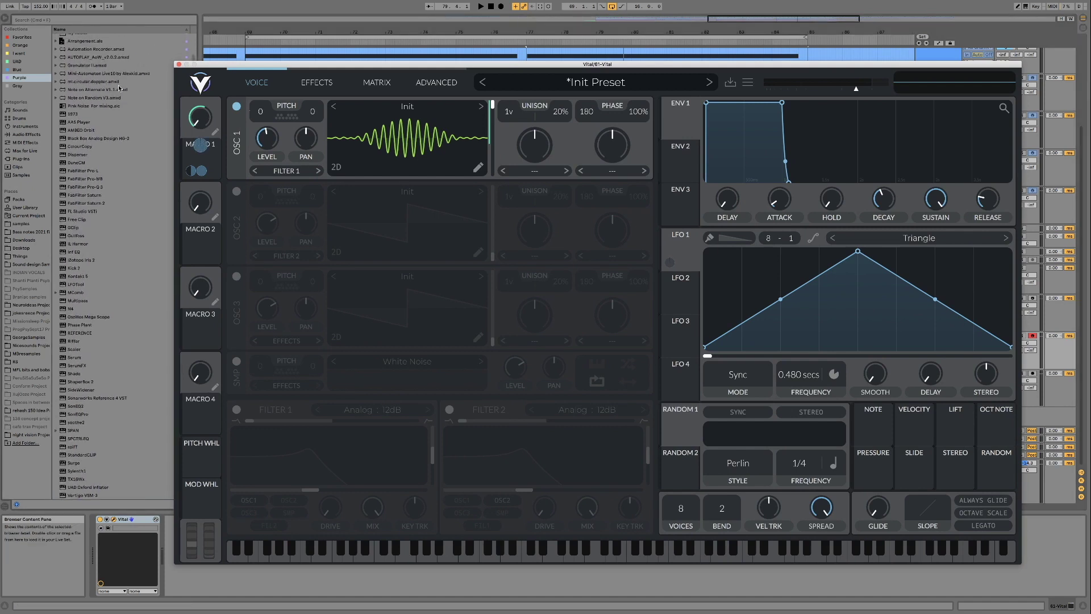
pyautogui.scroll(2, 114, 96)
pyautogui.click(87, 78)
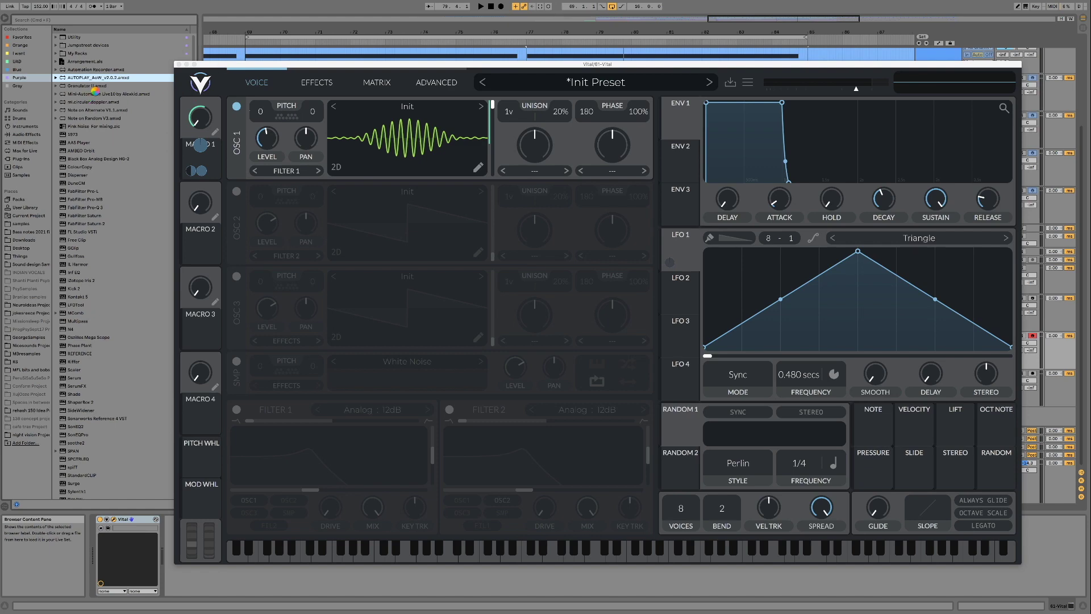
pyautogui.moveTo(238, 65); pyautogui.dragTo(280, 32)
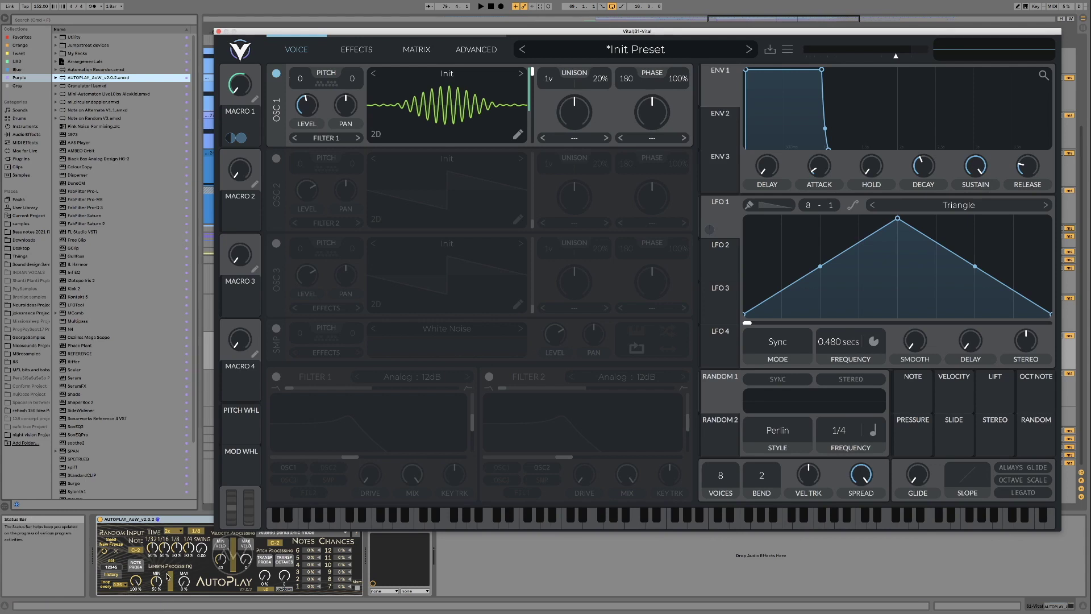
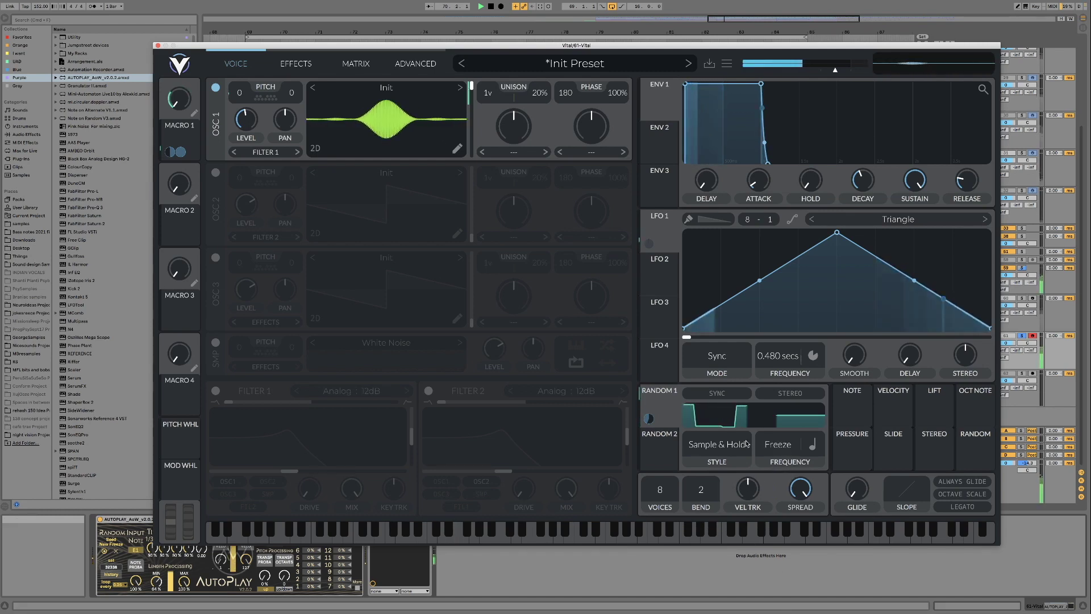
# Reduce the maximum note length in AutoPlay's Length Processing section
pyautogui.moveTo(778, 386); pyautogui.dragTo(778, 371)
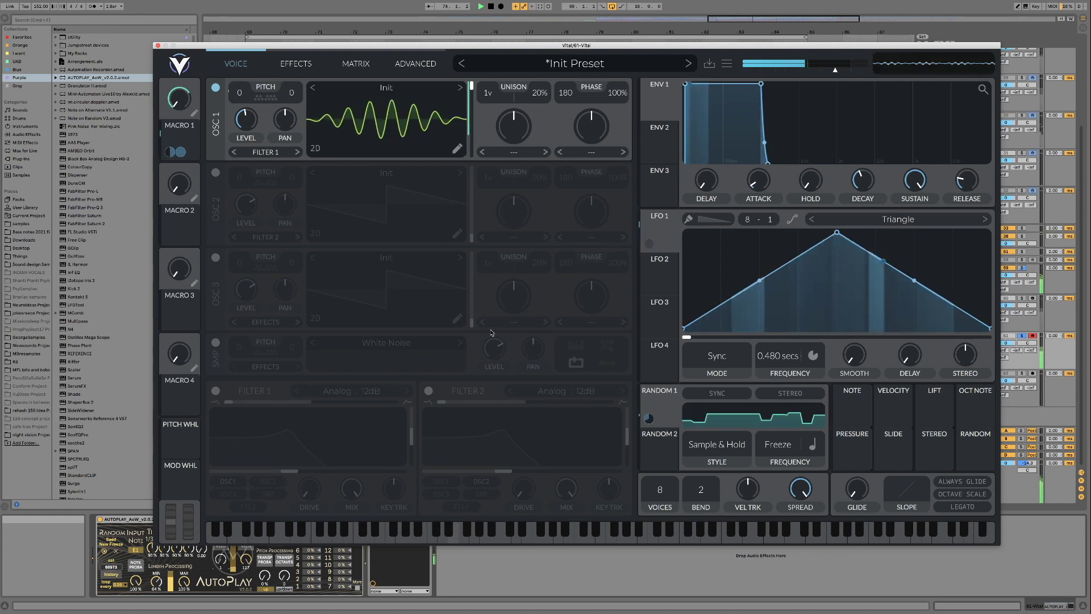
pyautogui.moveTo(186, 589); pyautogui.dragTo(186, 600)
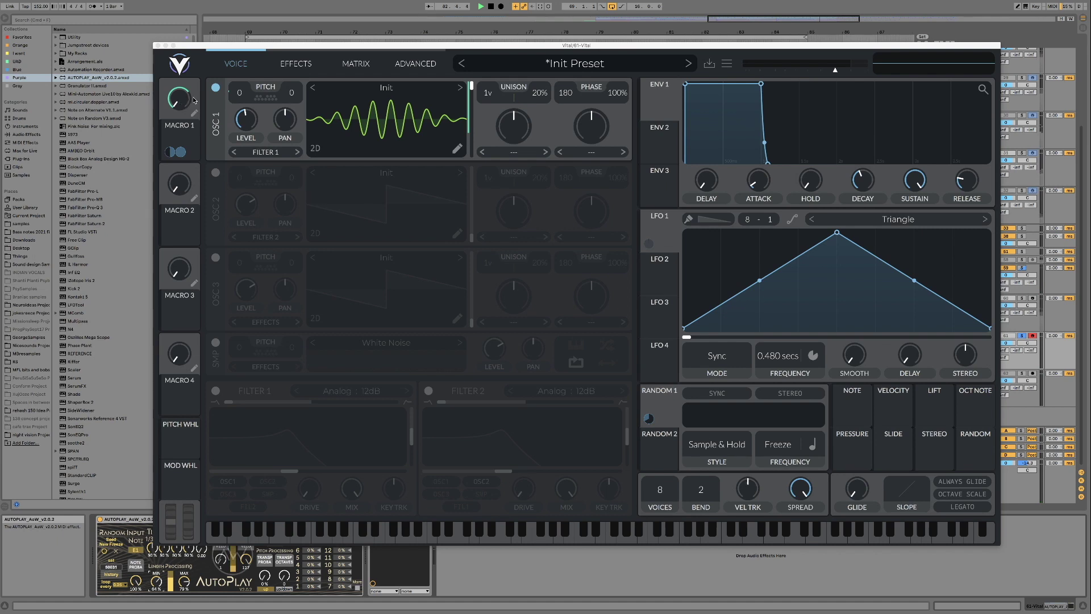
# Set oscillator 1's spectral morph type to Spectral Time Skew and assign Random 2 to modulate its amount
pyautogui.click(517, 152)
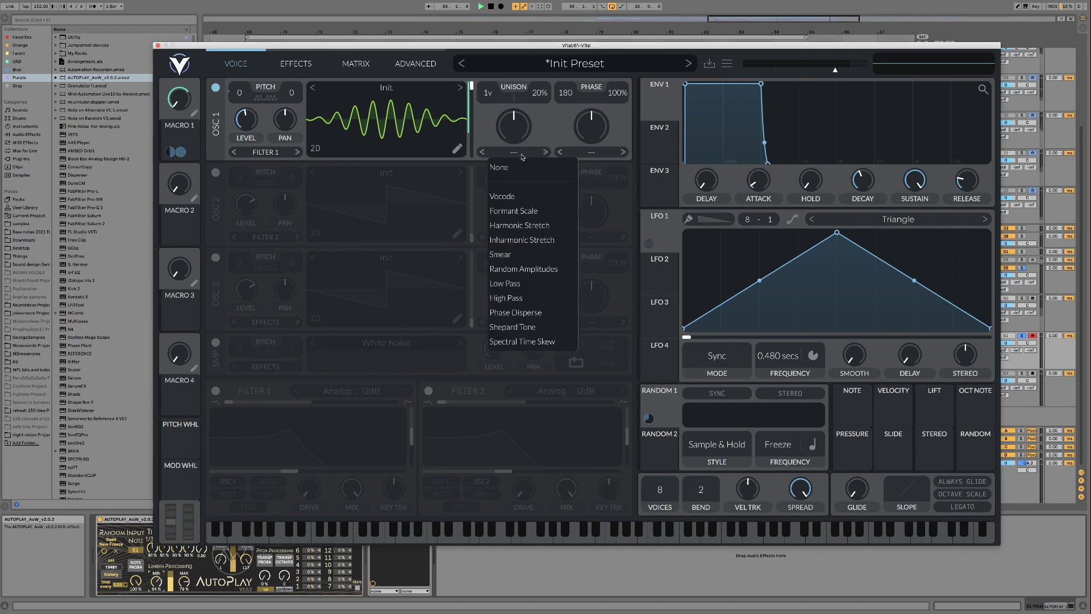
pyautogui.click(523, 342)
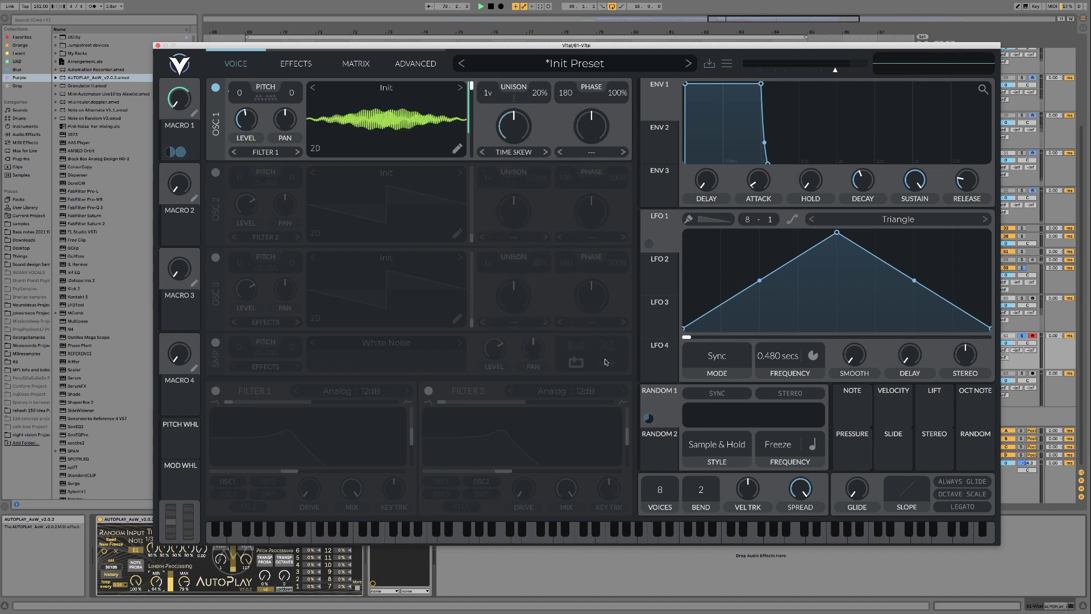
pyautogui.click(665, 452)
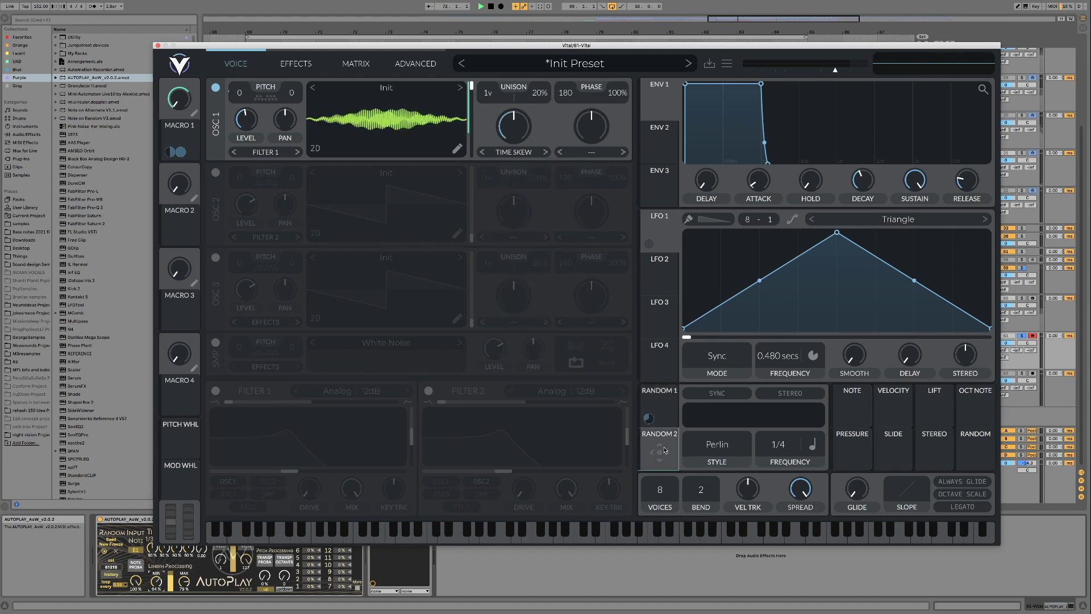
pyautogui.moveTo(664, 458); pyautogui.dragTo(514, 126)
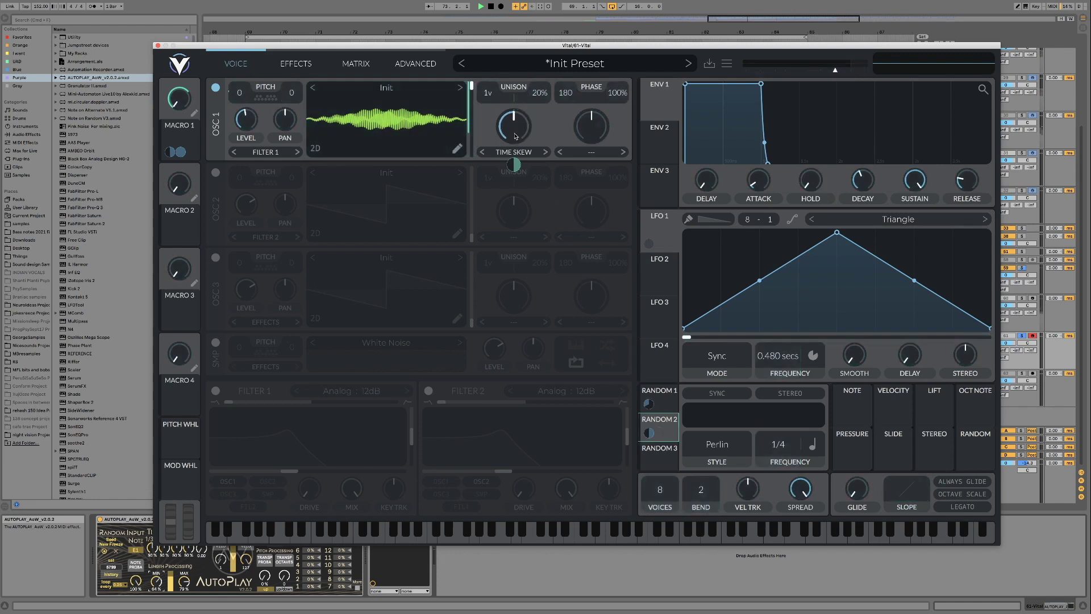
# Set Random 2 to Sample & Hold style with Freeze frequency and adjust its modulation depth on the Time Skew amount
pyautogui.click(724, 454)
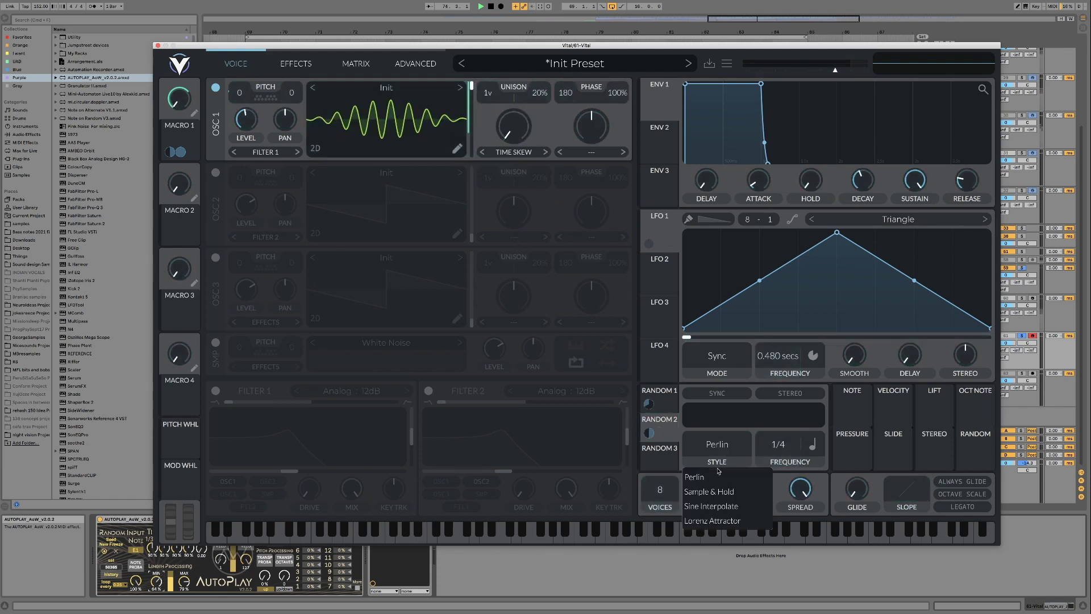
pyautogui.click(711, 492)
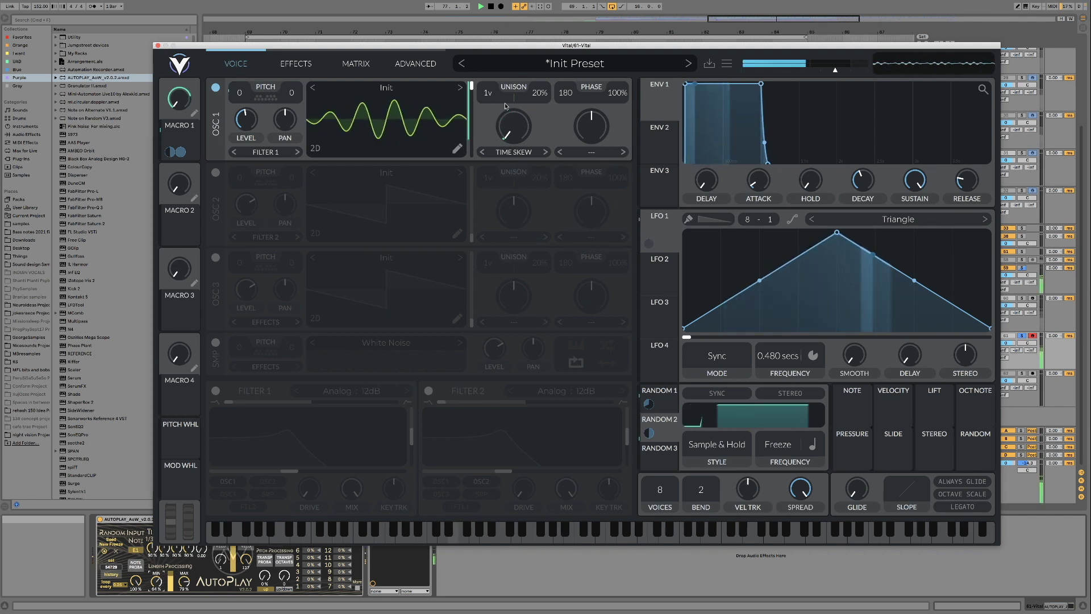
pyautogui.moveTo(514, 164); pyautogui.dragTo(514, 153)
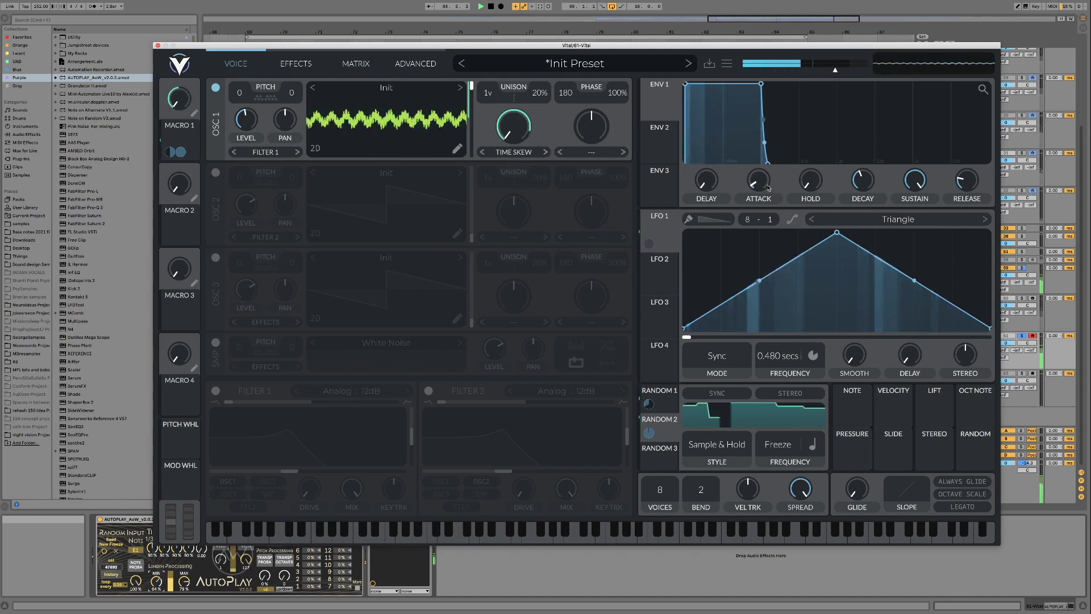
# Soften envelope 1 with a slightly longer attack and a release of about 0.138 secs, and adjust AutoPlay's maximum note length
pyautogui.moveTo(768, 186)
pyautogui.moveTo(768, 186); pyautogui.dragTo(757, 183)
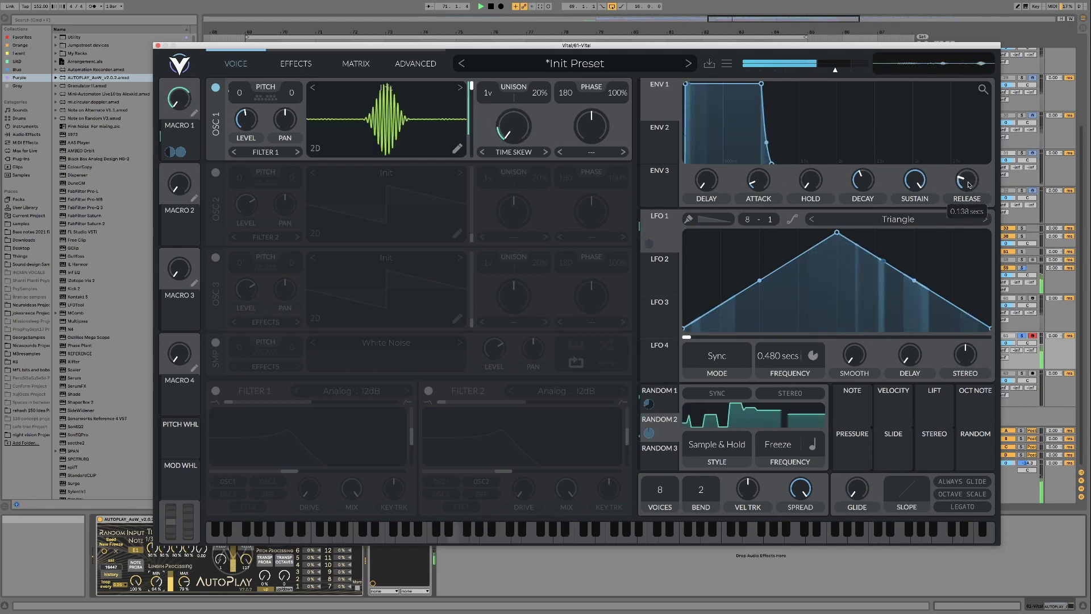
pyautogui.click(183, 583)
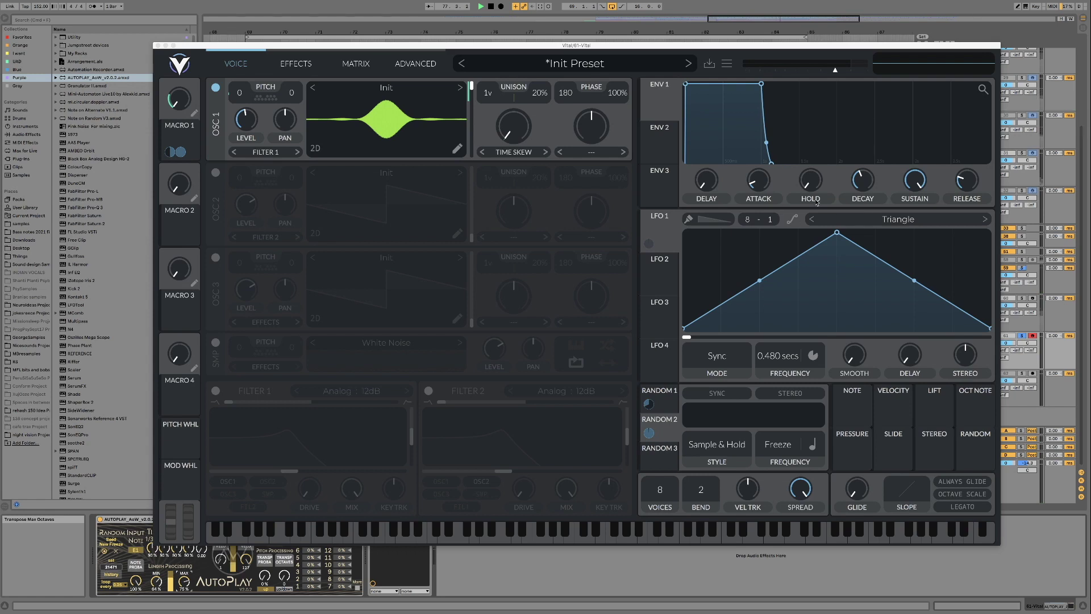
# Drop envelope 1's sustain to zero and set its decay to about 0.443 secs
pyautogui.moveTo(920, 181); pyautogui.dragTo(882, 326)
pyautogui.moveTo(856, 172); pyautogui.dragTo(857, 181)
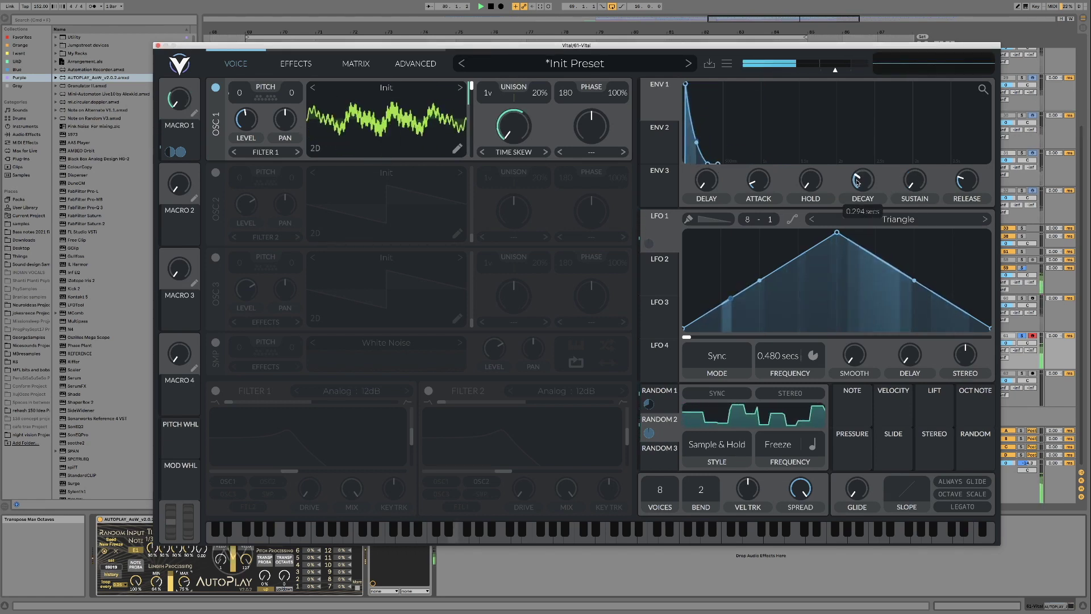
pyautogui.scroll(5, 857, 182)
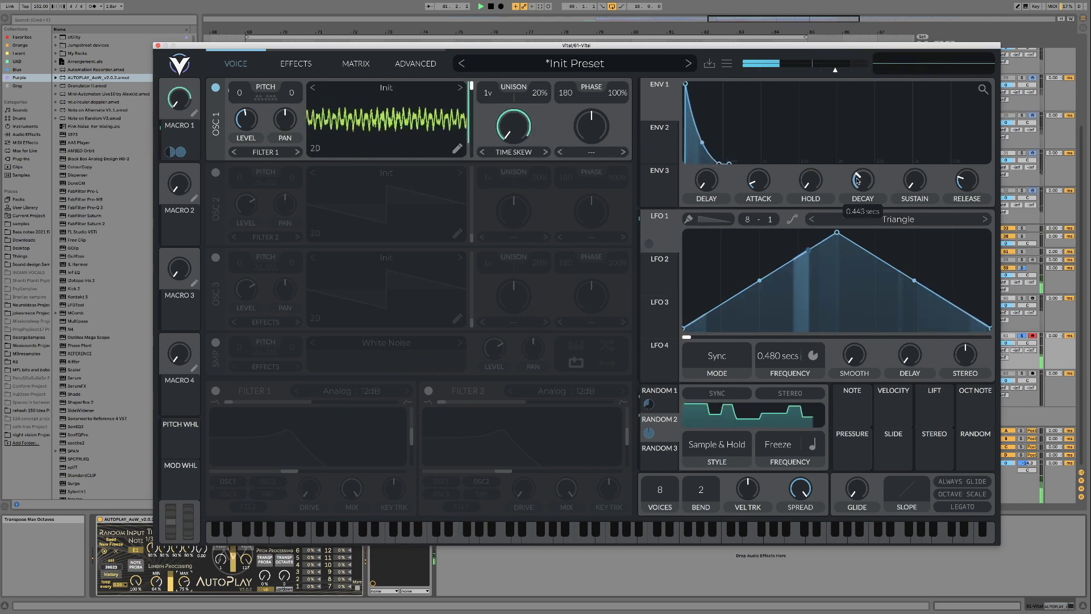
# Raise envelope 1's sustain back to full and close the Vital window
pyautogui.moveTo(921, 189); pyautogui.dragTo(915, 59)
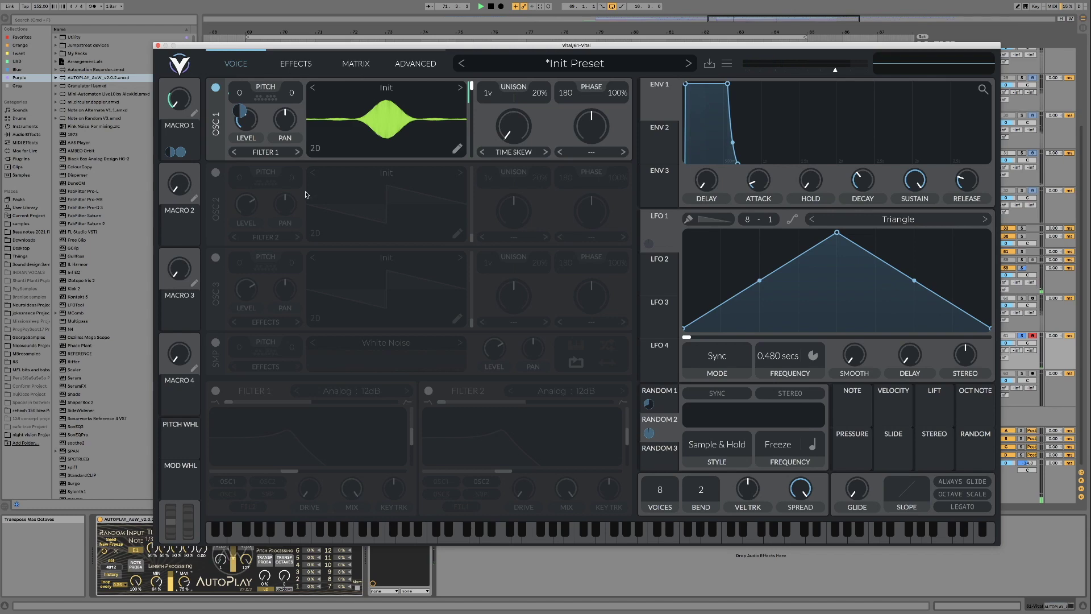
pyautogui.click(158, 46)
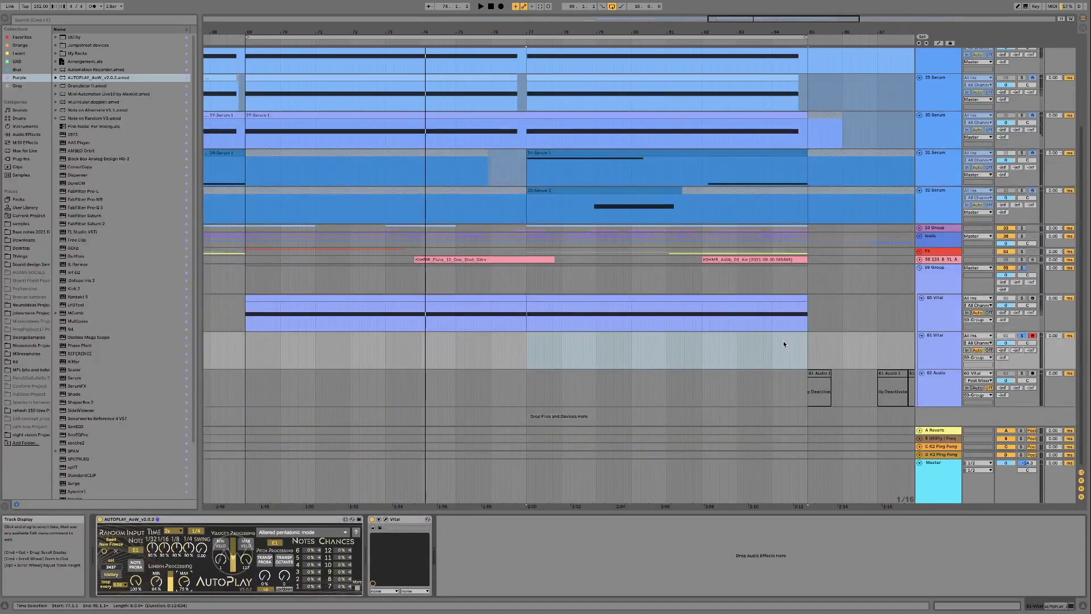